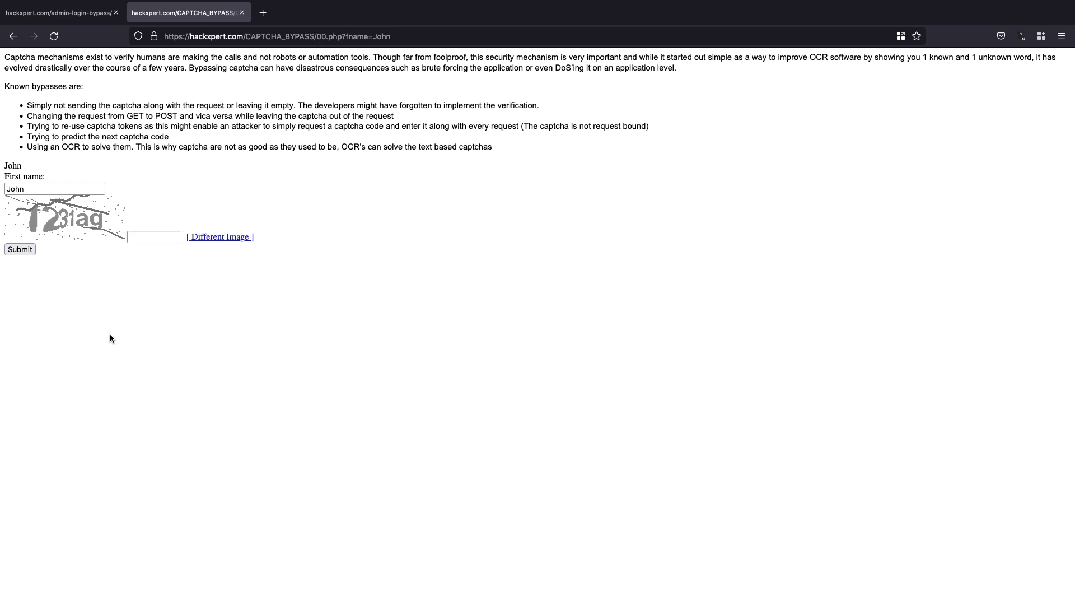
# Submit the form as first name John with the captcha code box left empty.
pyautogui.click(22, 250)
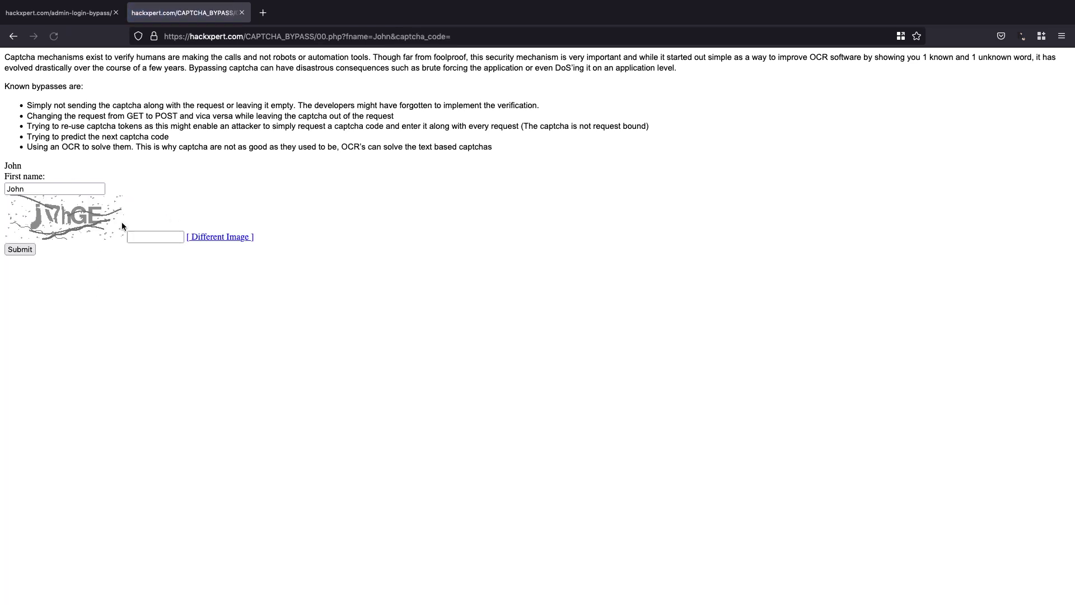